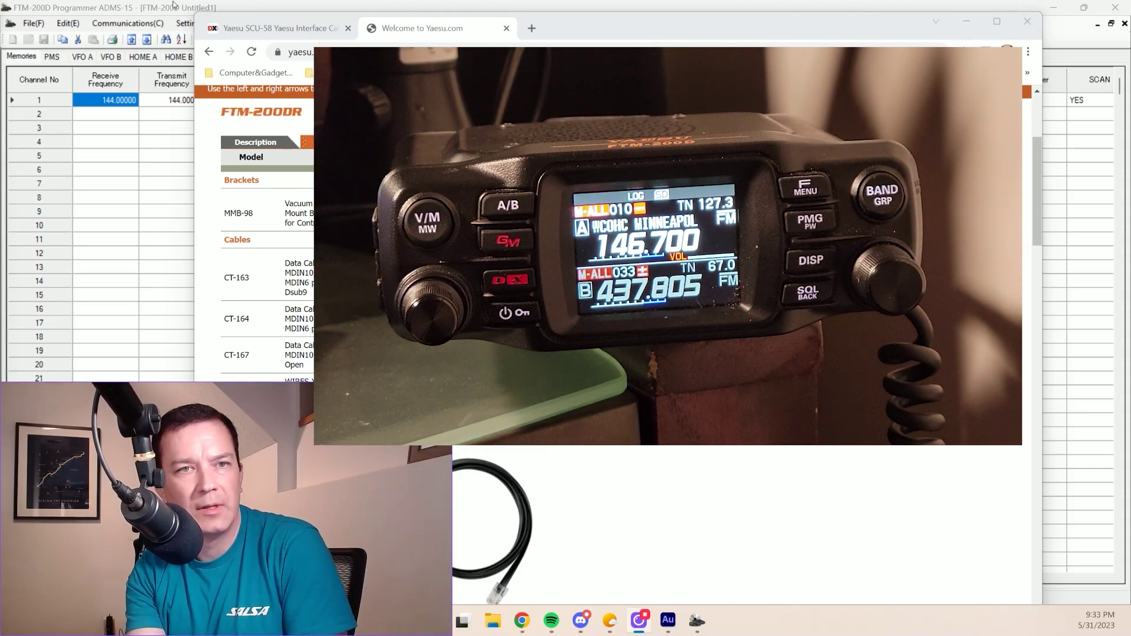
# Step: Review the DX Engineering SCU-58 cable listing and scroll Yaesu.com's FTM-200DR files list in Chrome
pyautogui.click(174, 50)
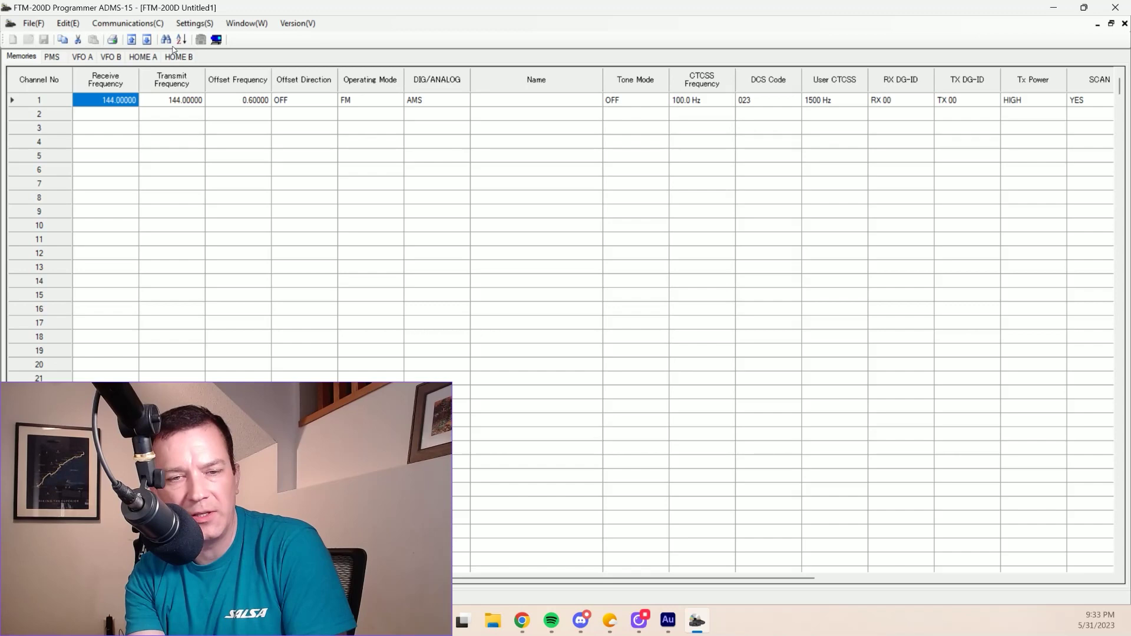
pyautogui.hotkey('alt', 'Tab')
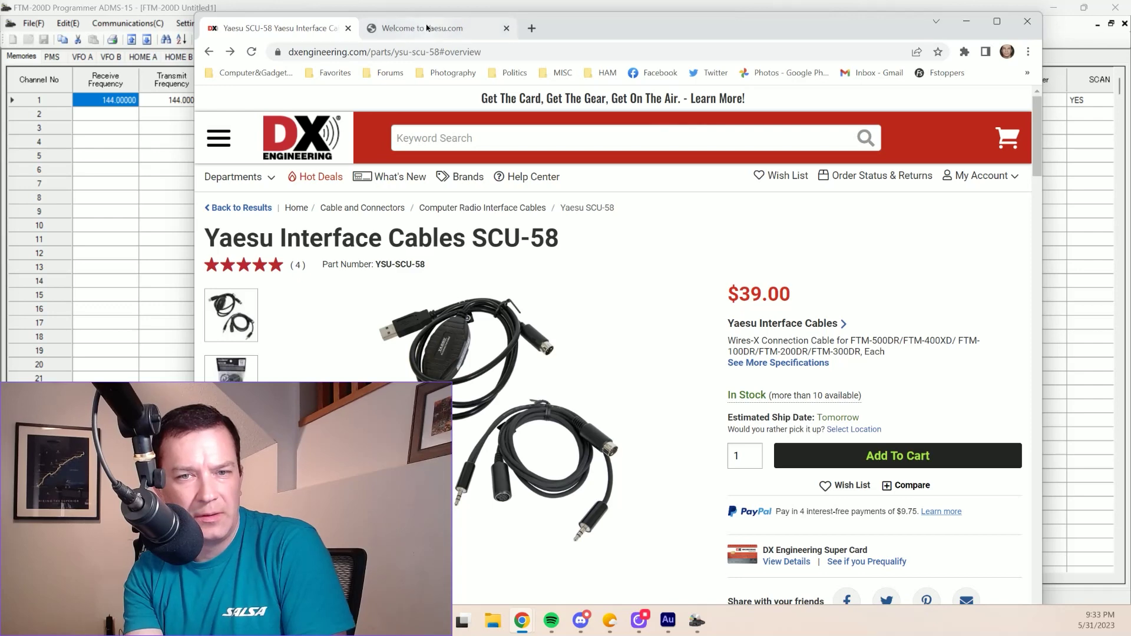
pyautogui.click(424, 28)
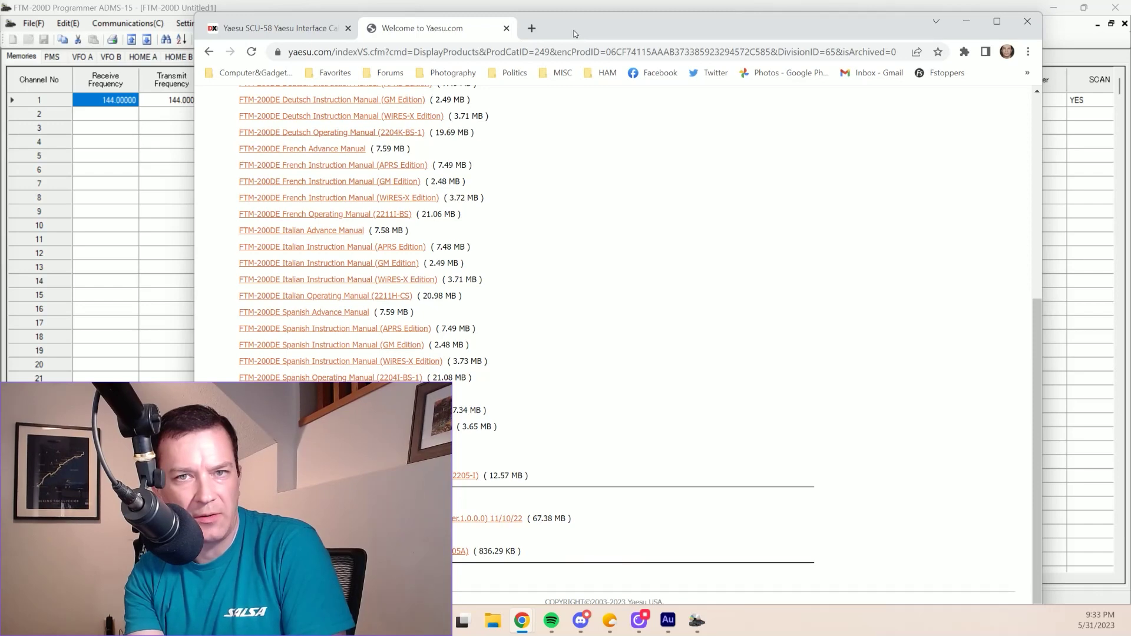
pyautogui.scroll(1, 221, 105)
pyautogui.scroll(5, 618, 341)
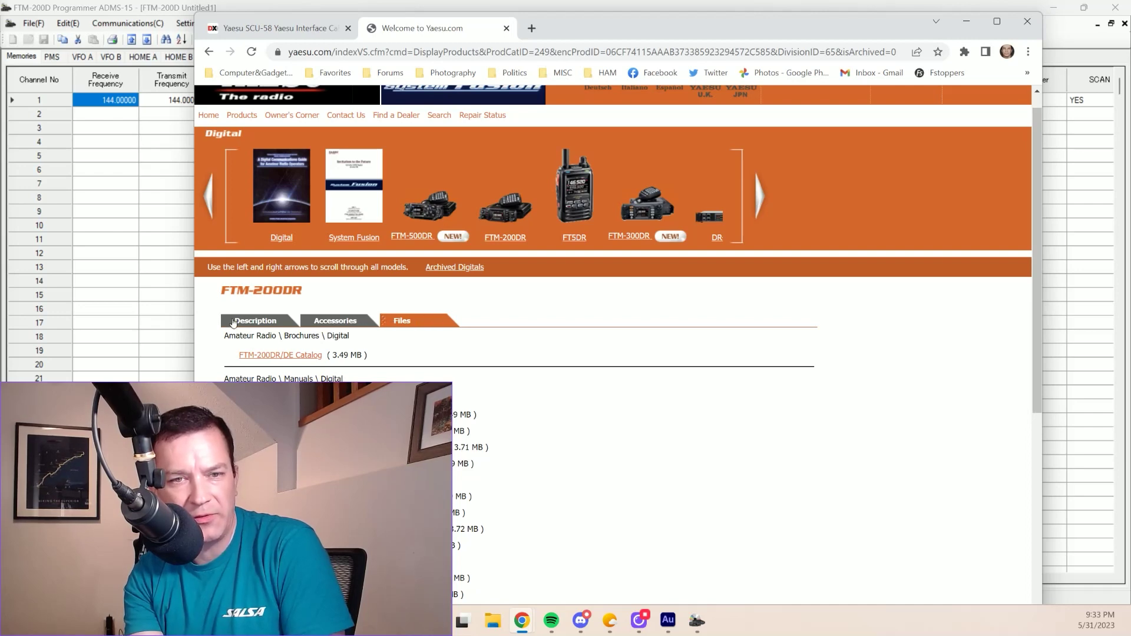
pyautogui.scroll(-10, 500, 429)
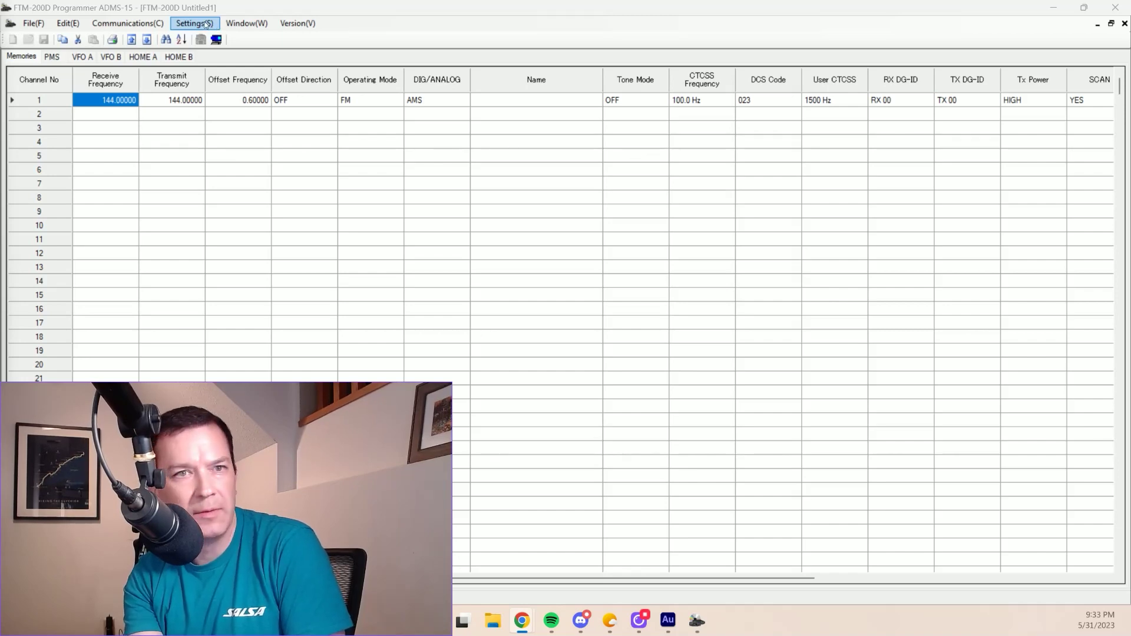
# Step: Receive the FTM-200D's repeater and simplex memory channels into ADMS-15 with Get Data from FTM-200D
pyautogui.click(158, 22)
pyautogui.click(171, 38)
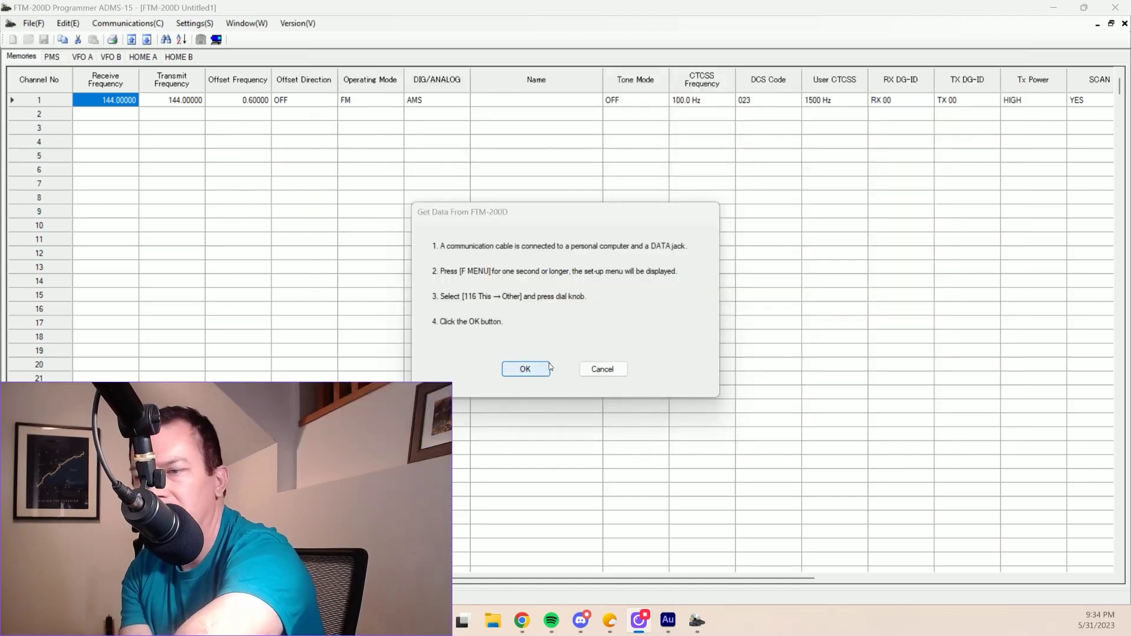
pyautogui.click(534, 369)
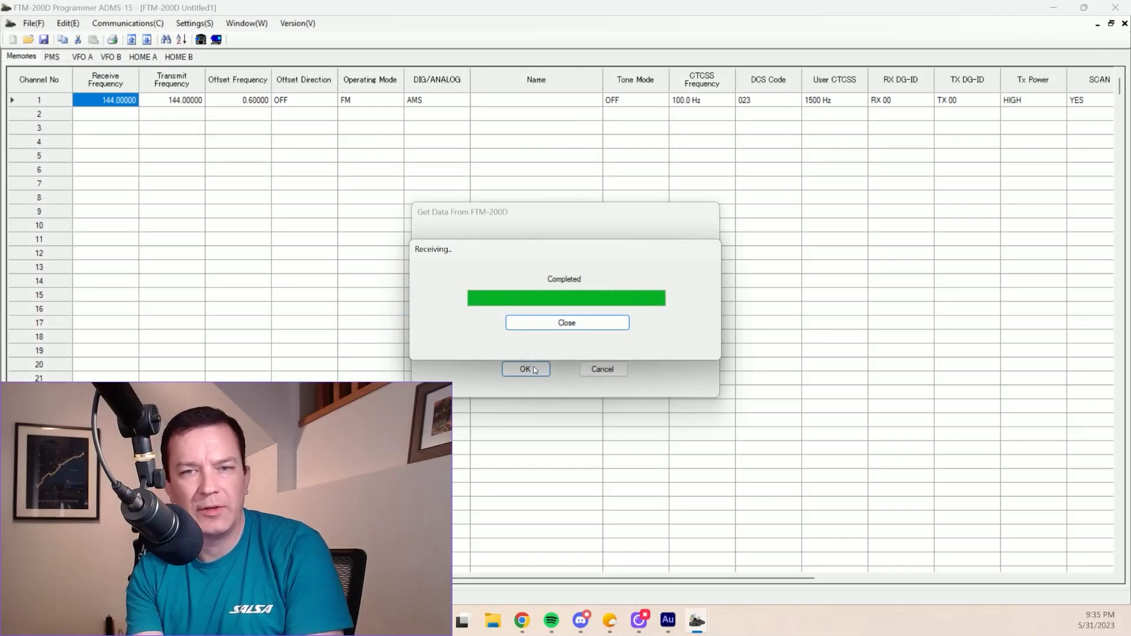
pyautogui.click(582, 322)
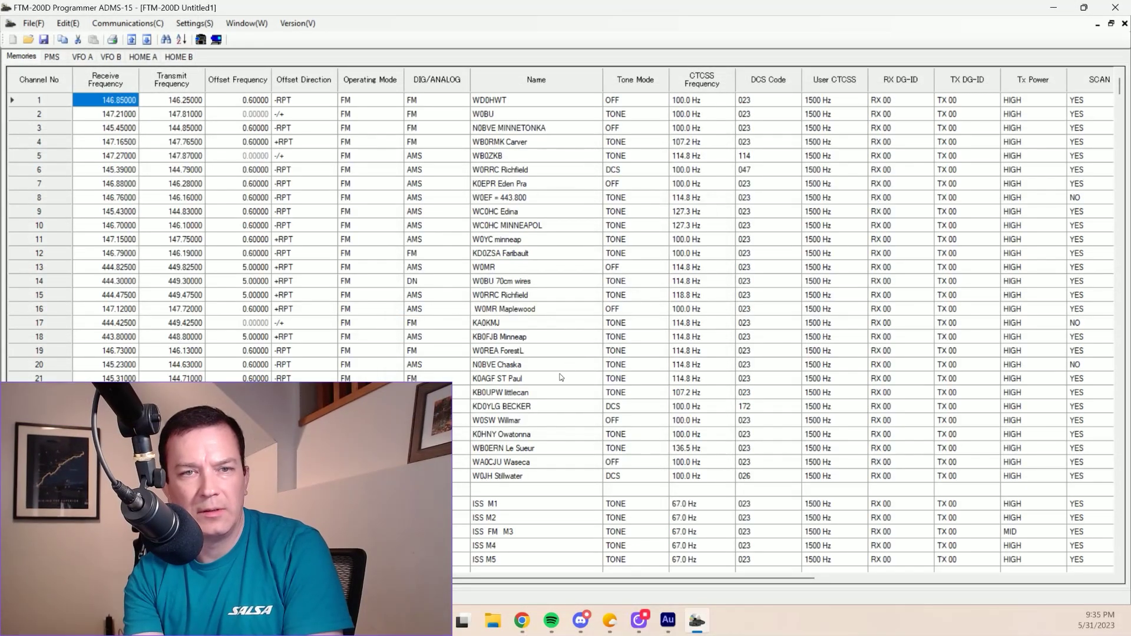
pyautogui.scroll(-4, 495, 412)
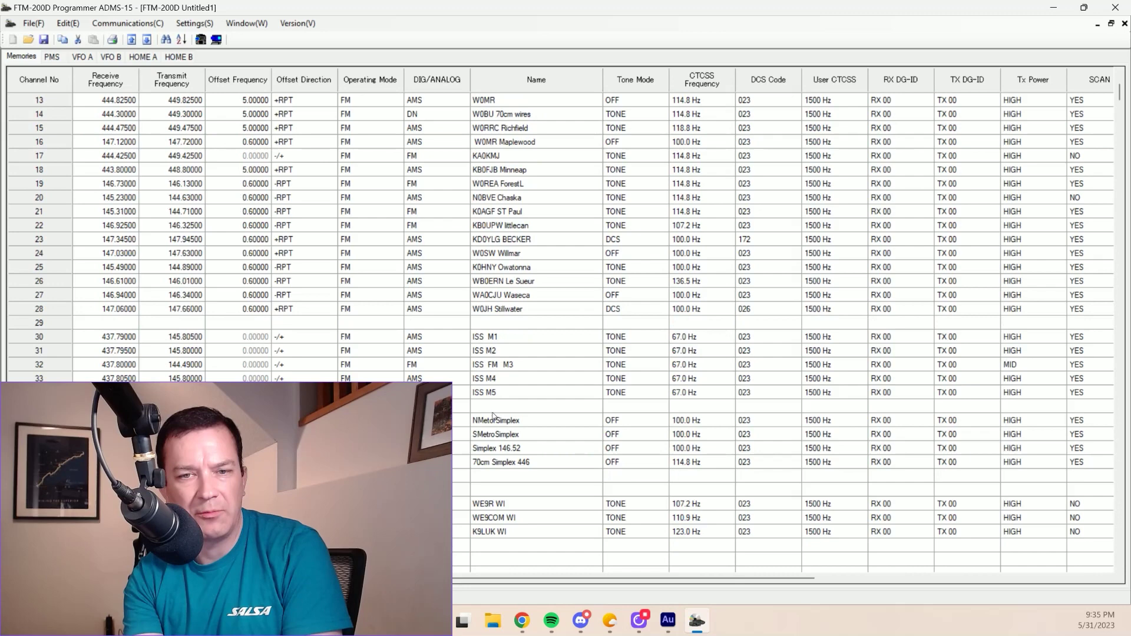
pyautogui.scroll(4, 493, 416)
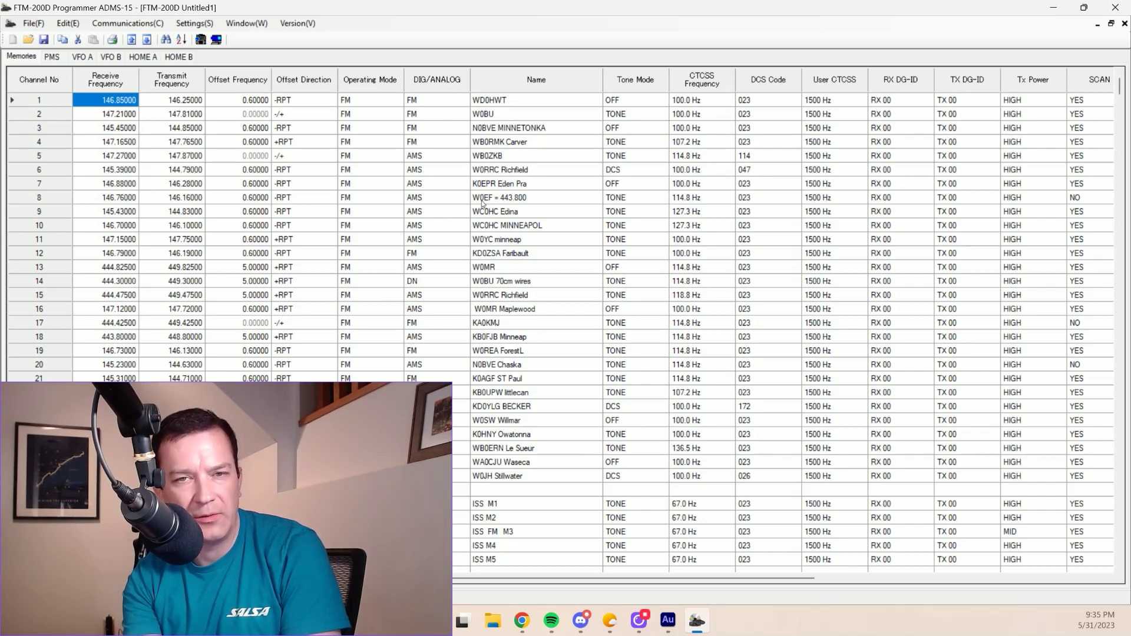
pyautogui.scroll(-3, 482, 203)
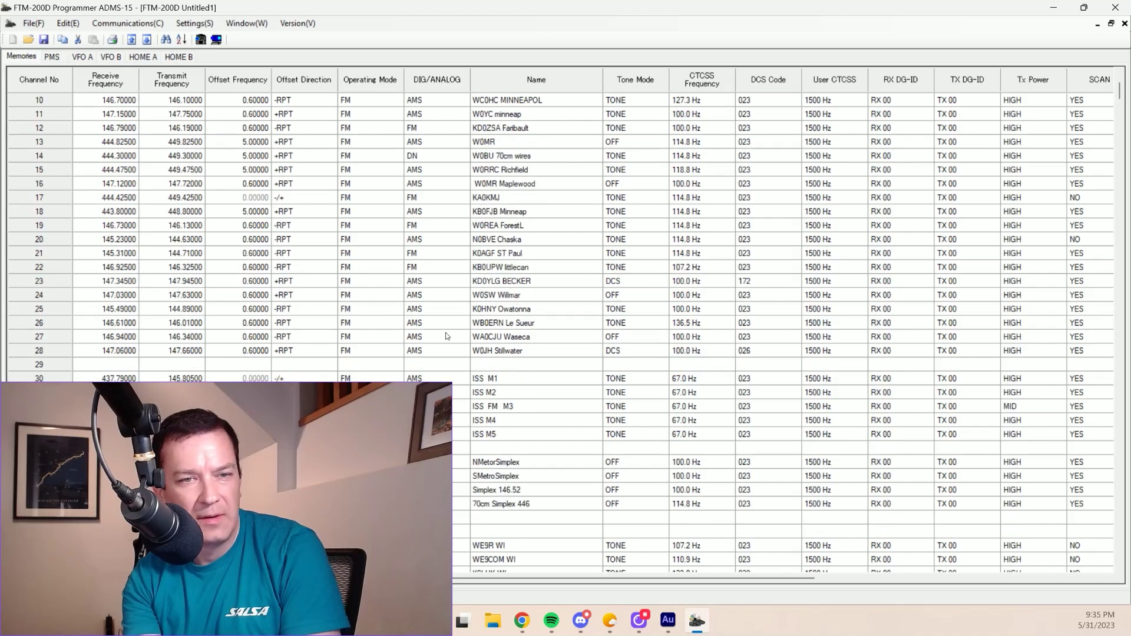
pyautogui.scroll(-3, 446, 334)
pyautogui.scroll(6, 445, 332)
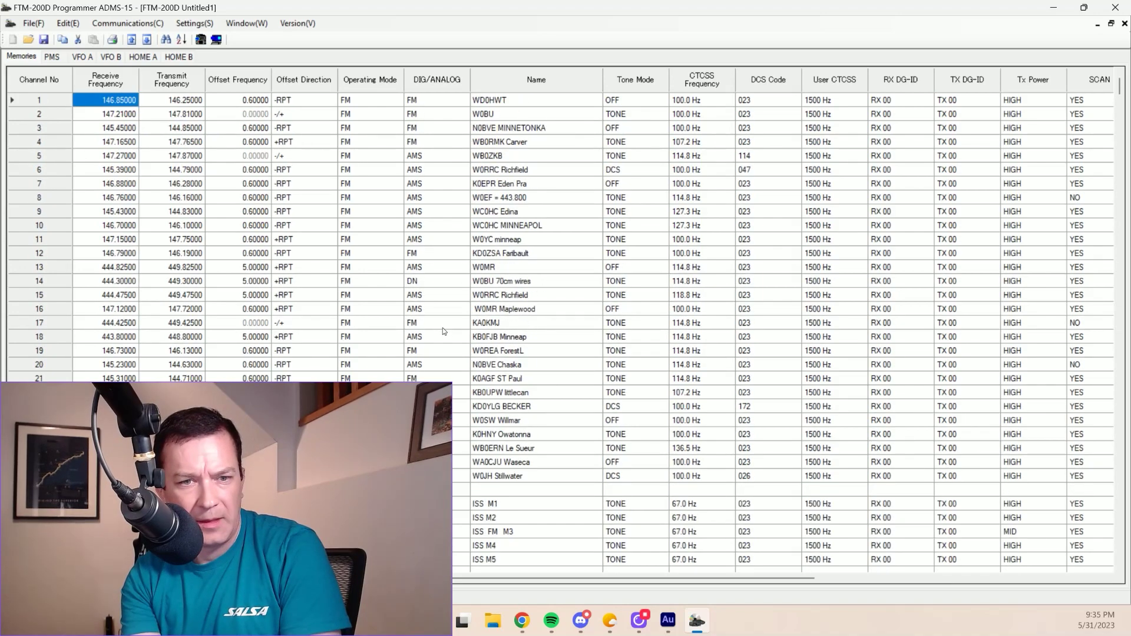
pyautogui.scroll(-6, 443, 330)
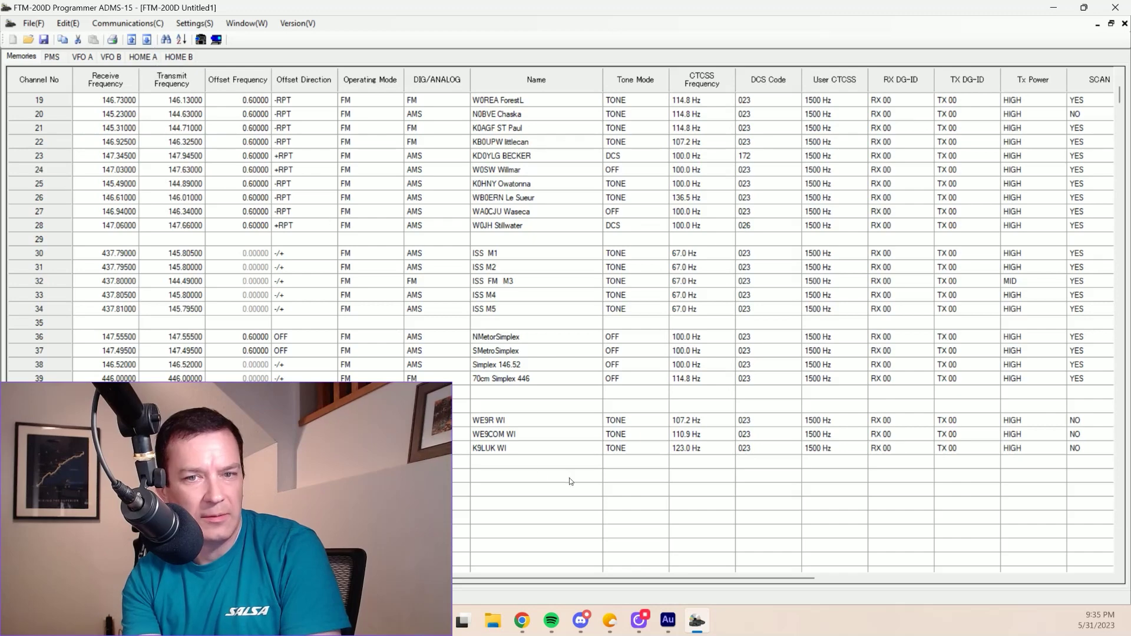
pyautogui.click(636, 449)
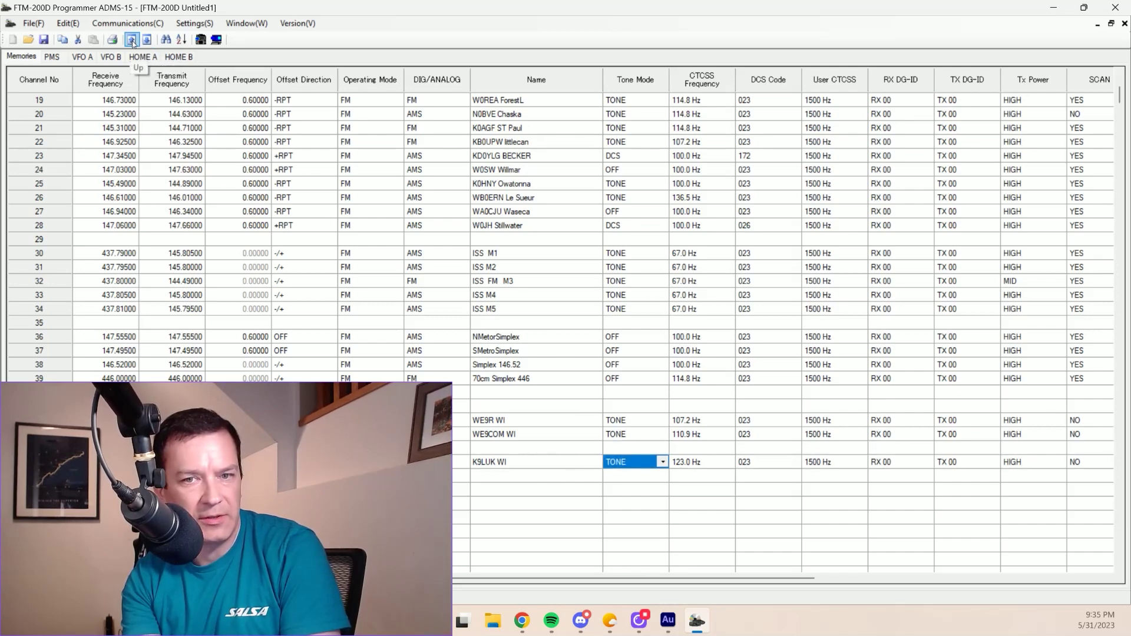
pyautogui.scroll(6, 511, 401)
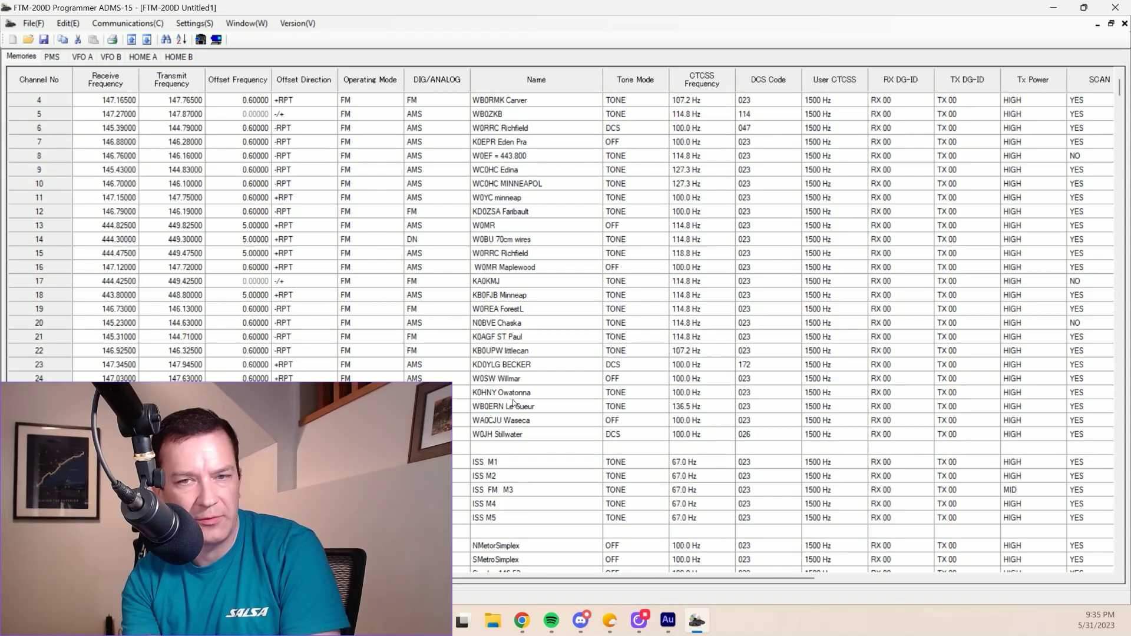
pyautogui.scroll(-4, 515, 404)
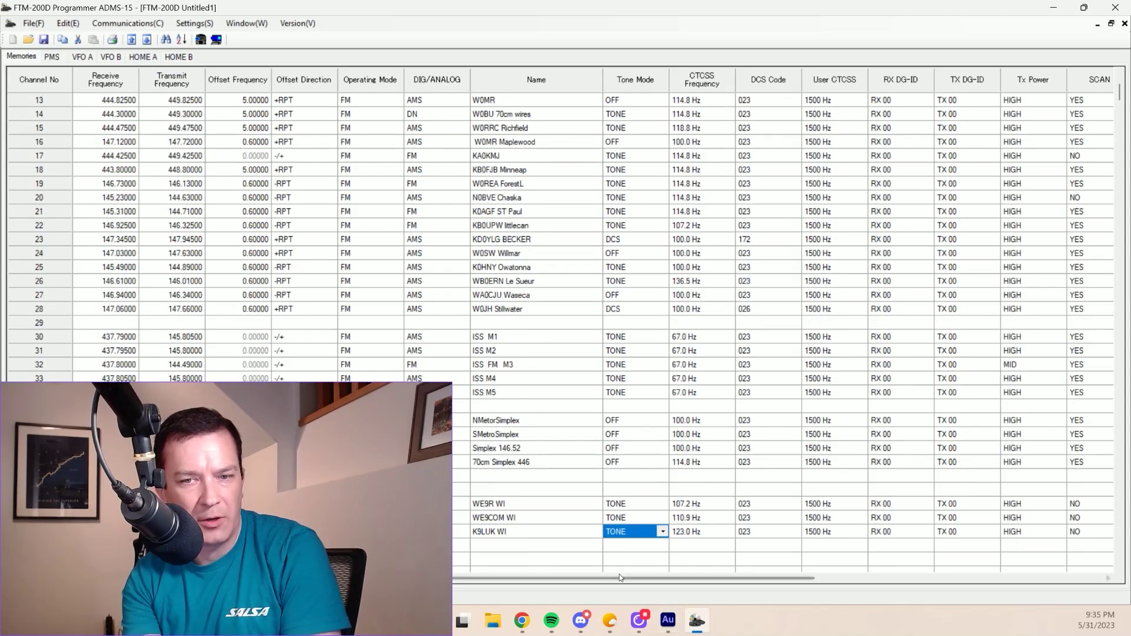
pyautogui.moveTo(621, 579); pyautogui.dragTo(940, 595)
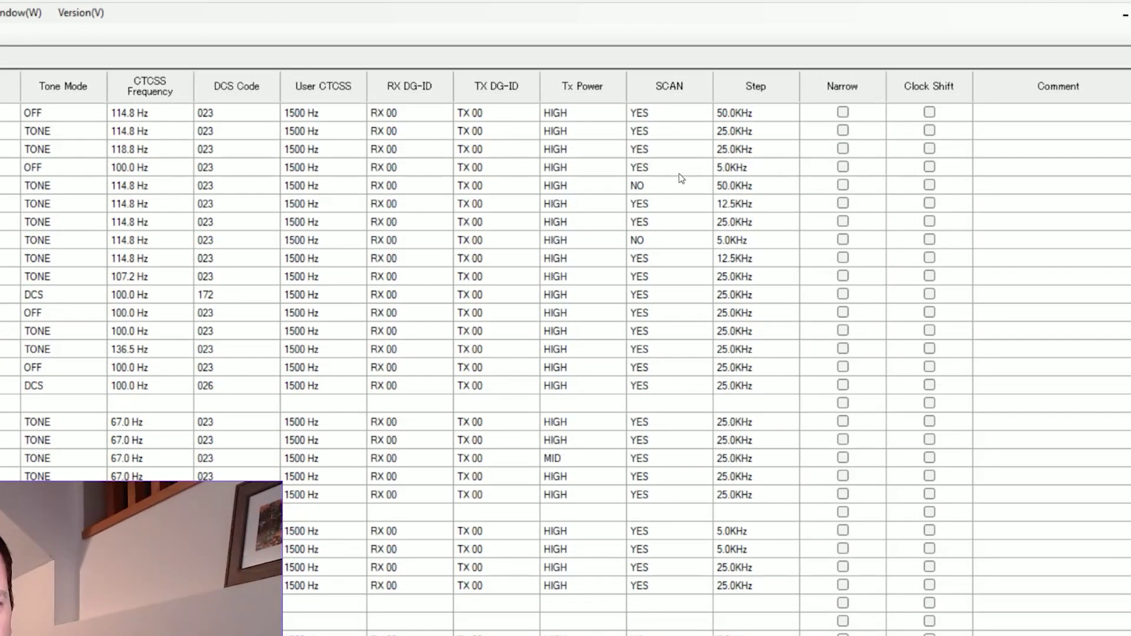
pyautogui.click(657, 422)
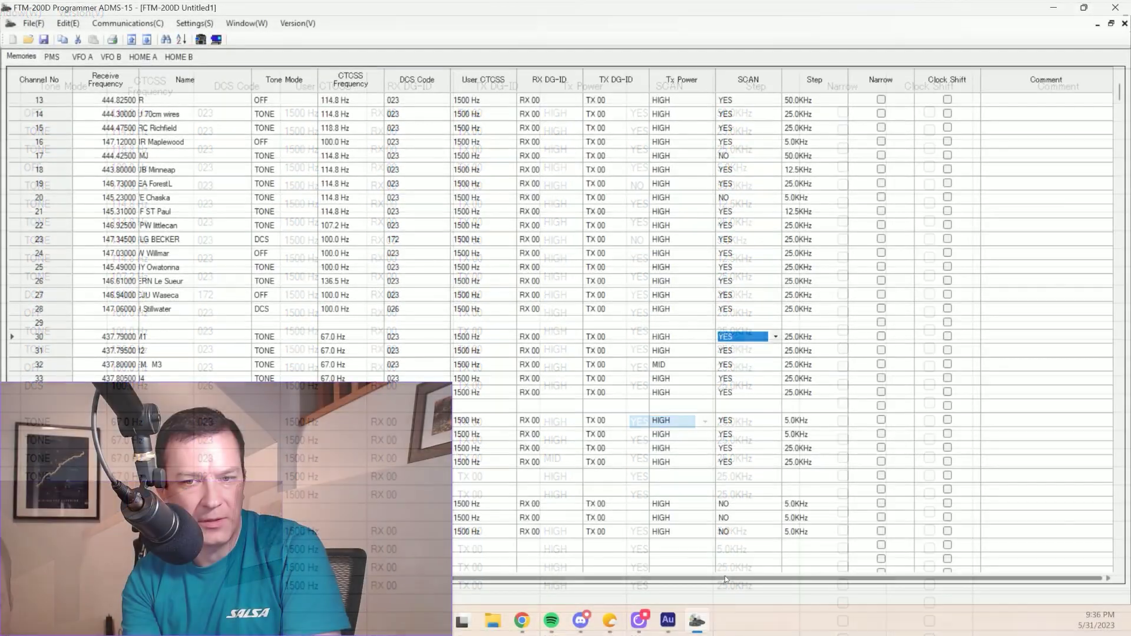
pyautogui.hscroll(-5, 725, 575)
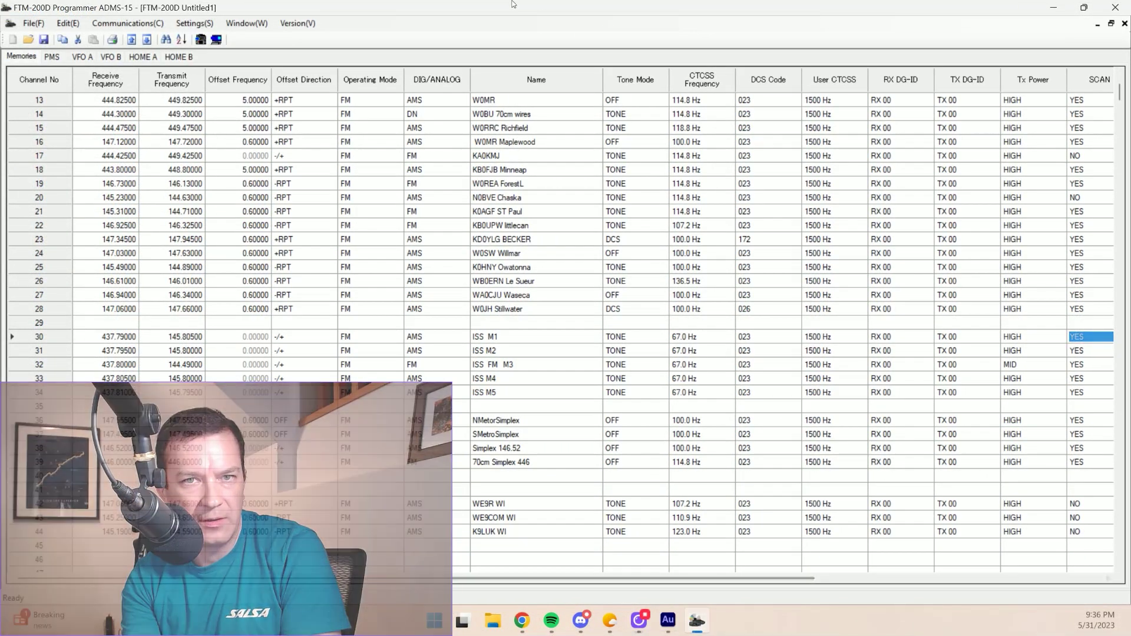
pyautogui.click(323, 536)
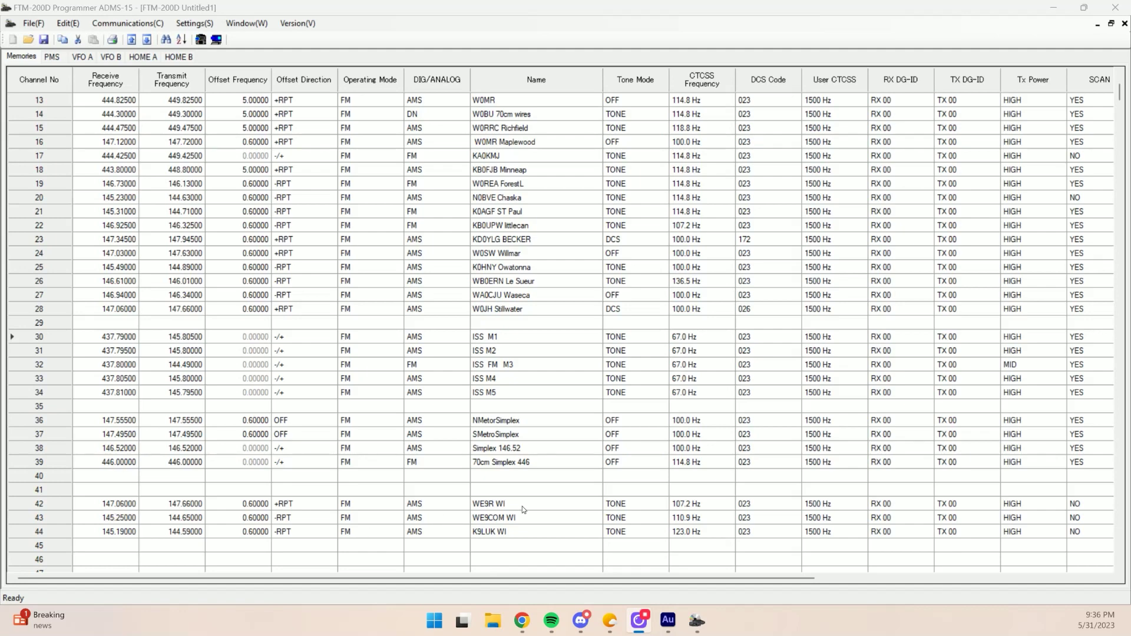
pyautogui.scroll(-1, 295, 542)
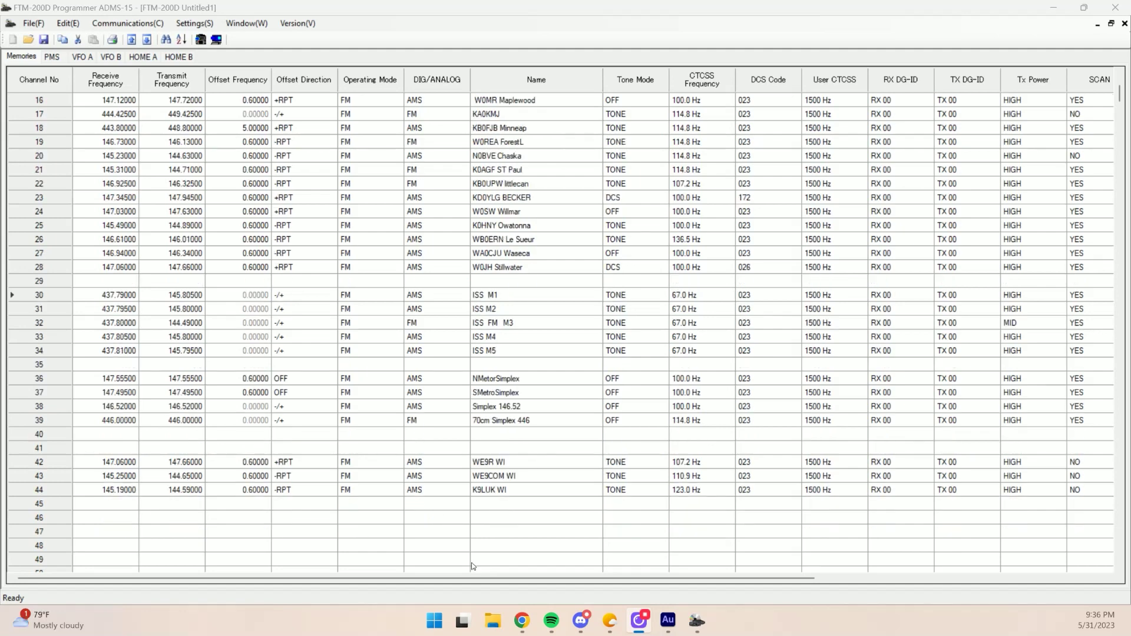
pyautogui.click(451, 576)
pyautogui.moveTo(448, 579); pyautogui.dragTo(563, 580)
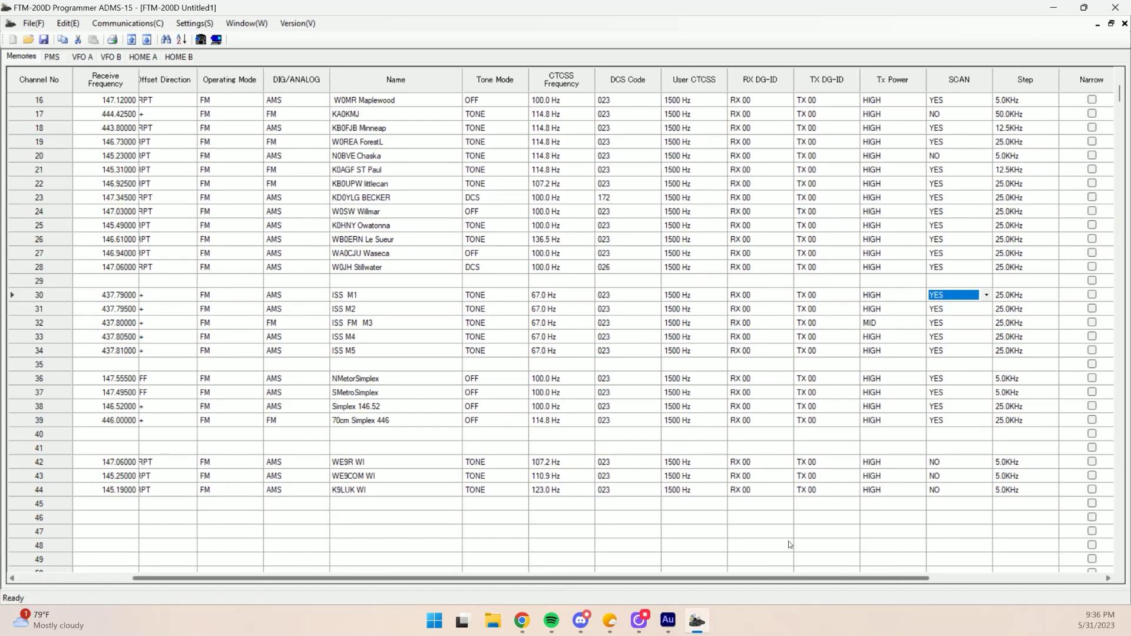
pyautogui.click(946, 464)
pyautogui.click(985, 463)
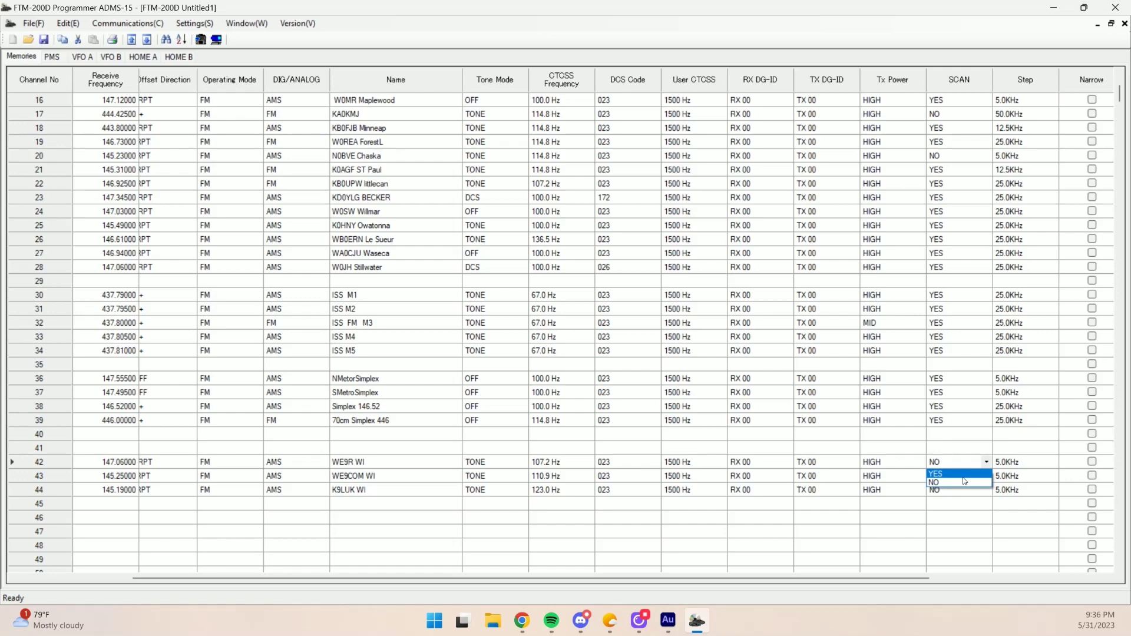
pyautogui.click(970, 443)
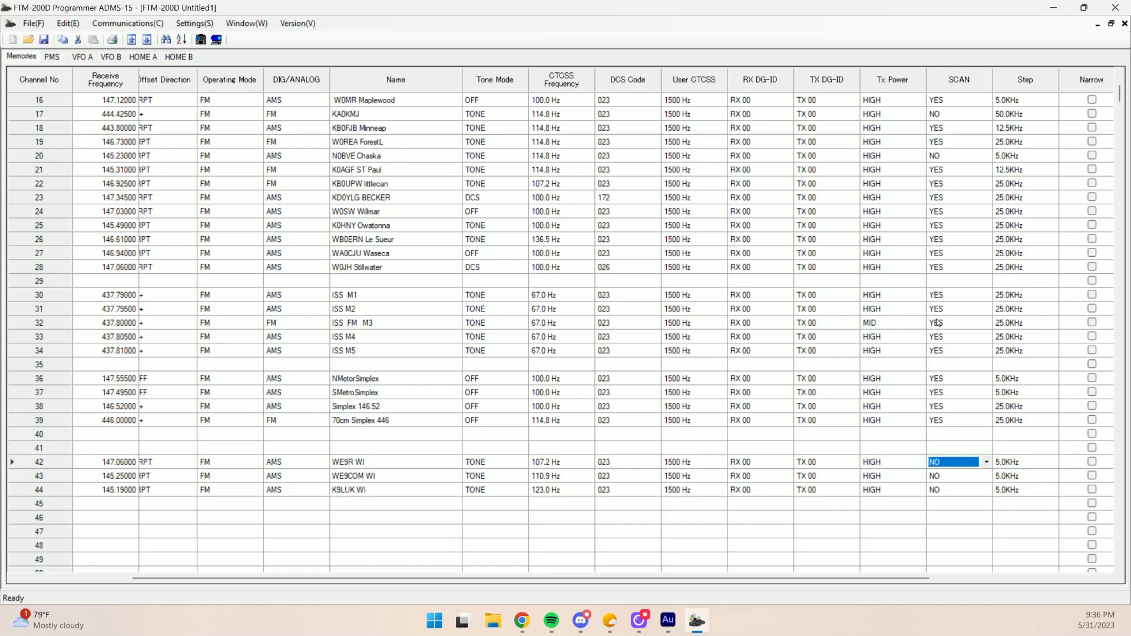
pyautogui.scroll(5, 938, 323)
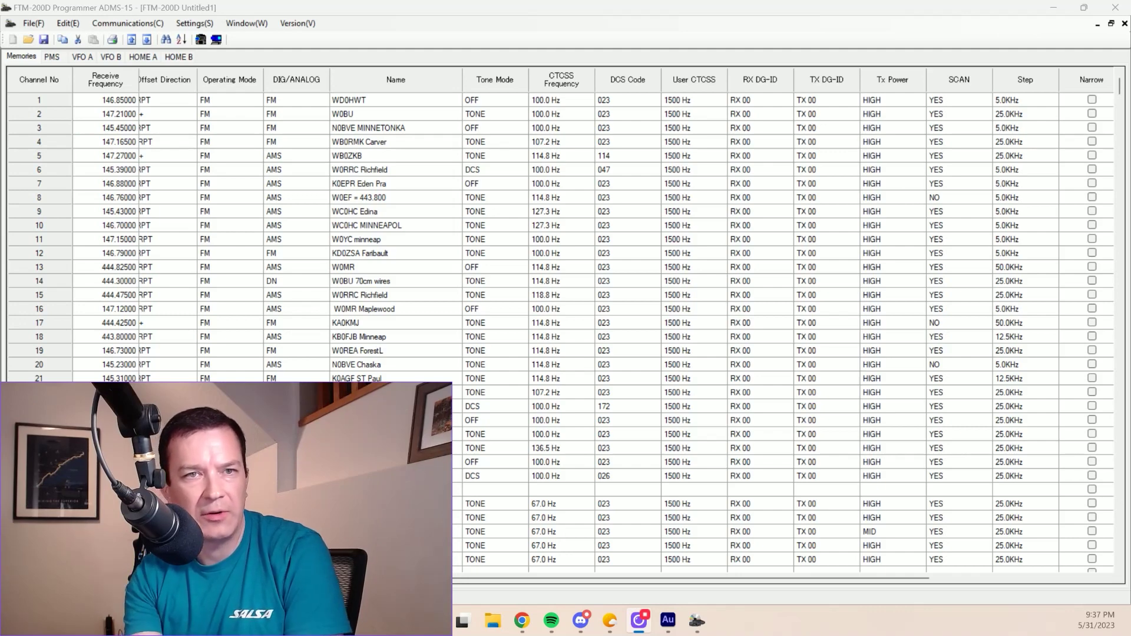
# Step: Send the edited memory channels to the FTM-200D with Send Data to FTM-200D, confirming OK
pyautogui.click(183, 24)
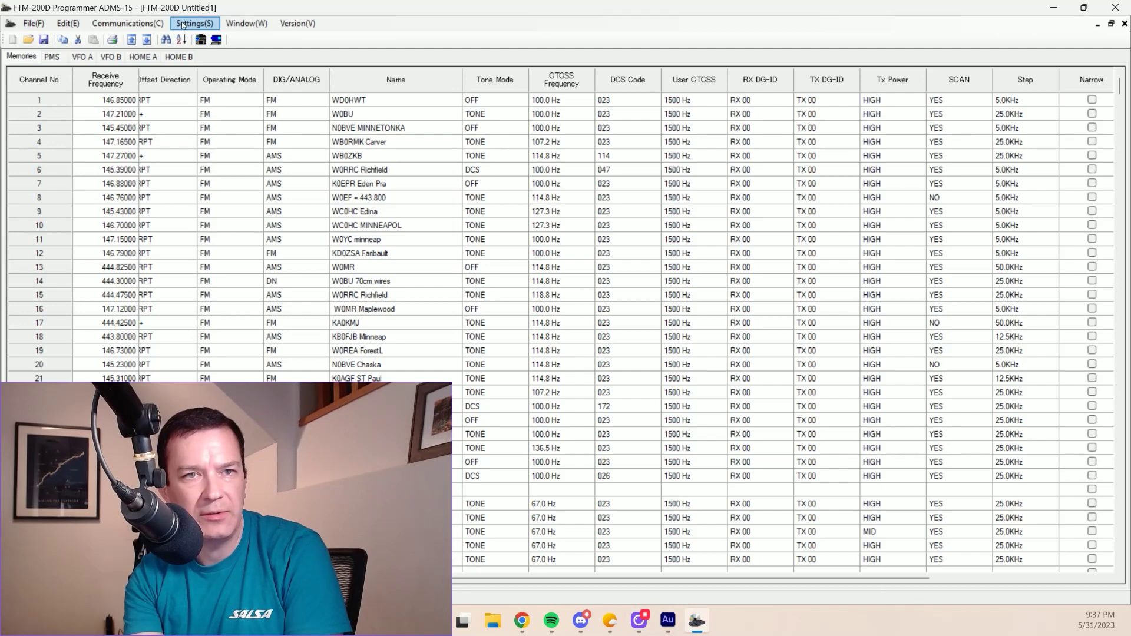
pyautogui.click(133, 24)
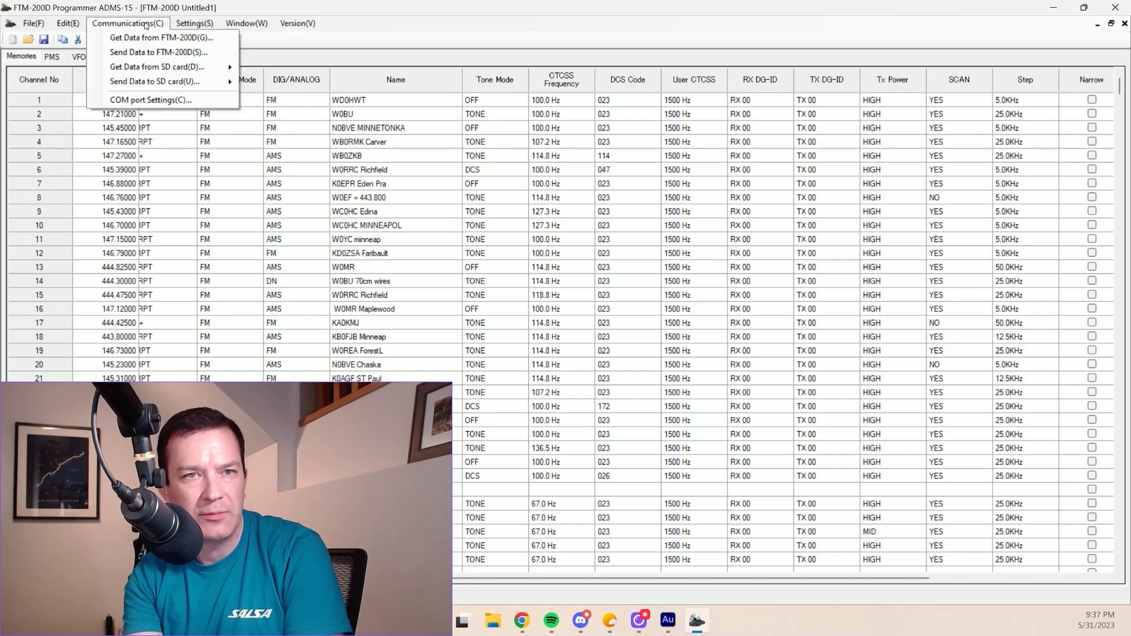
pyautogui.click(156, 53)
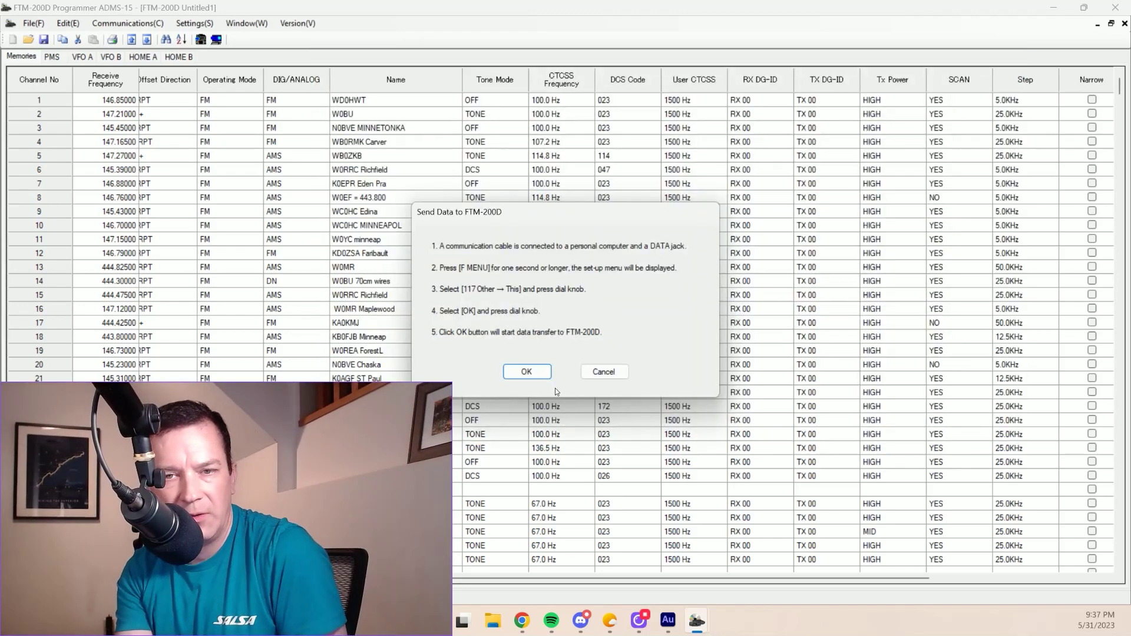
pyautogui.click(541, 370)
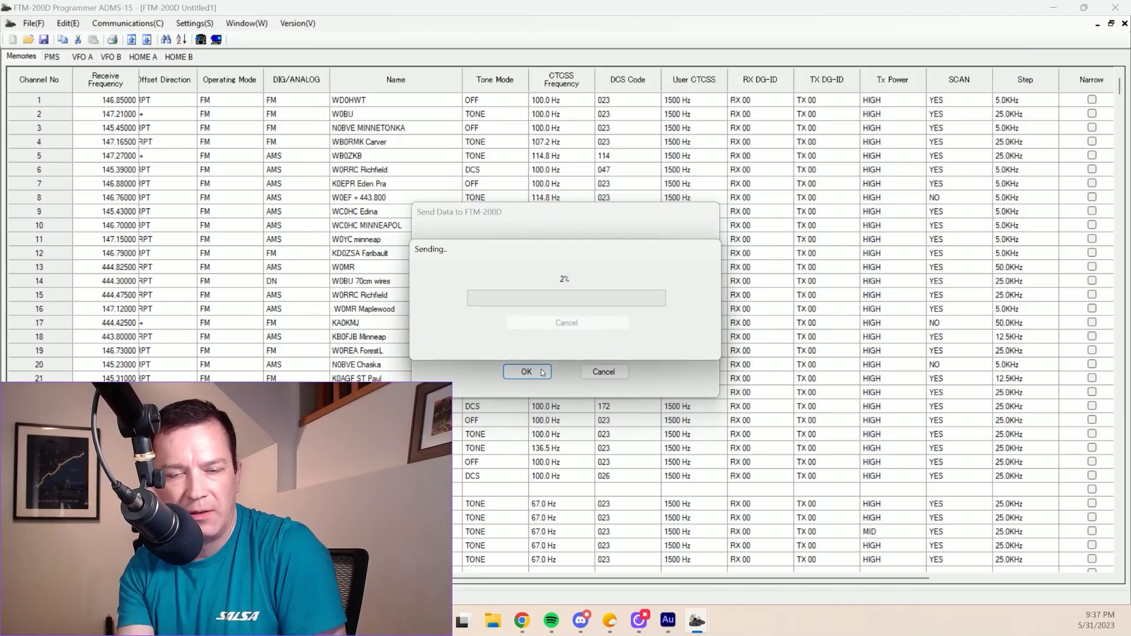